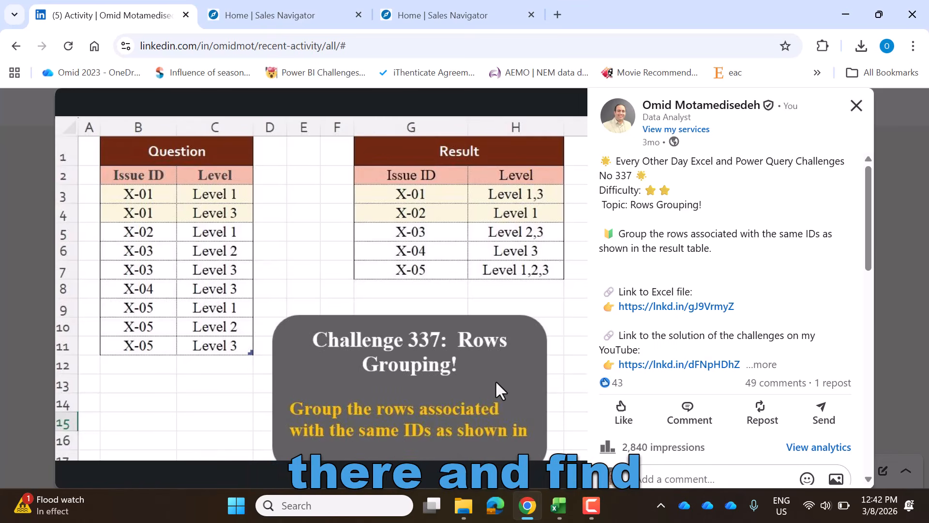
Step: Look through the solutions in the comments of the Challenge 337 post and load more comments
{"action": "scroll", "coordinate": [726, 339], "scroll_direction": "down", "scroll_amount": 15}
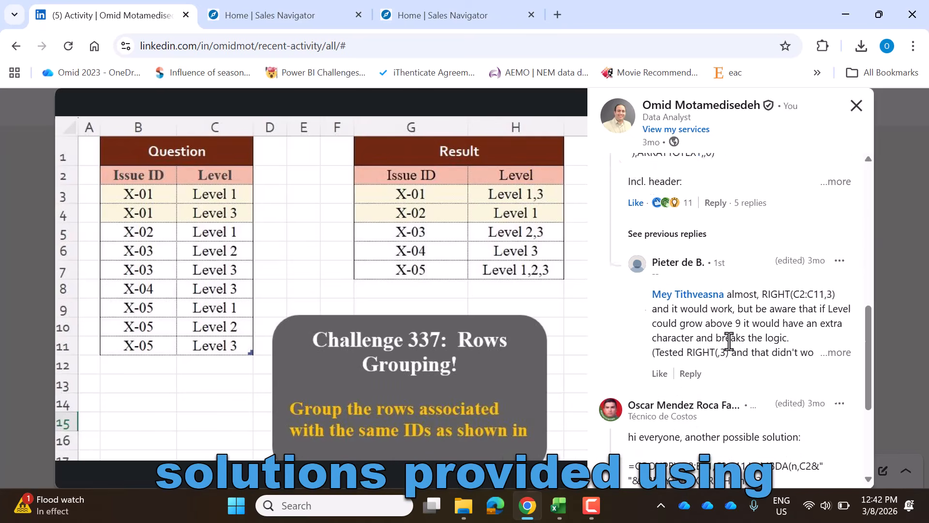
{"action": "scroll", "coordinate": [730, 341], "scroll_direction": "down", "scroll_amount": 1}
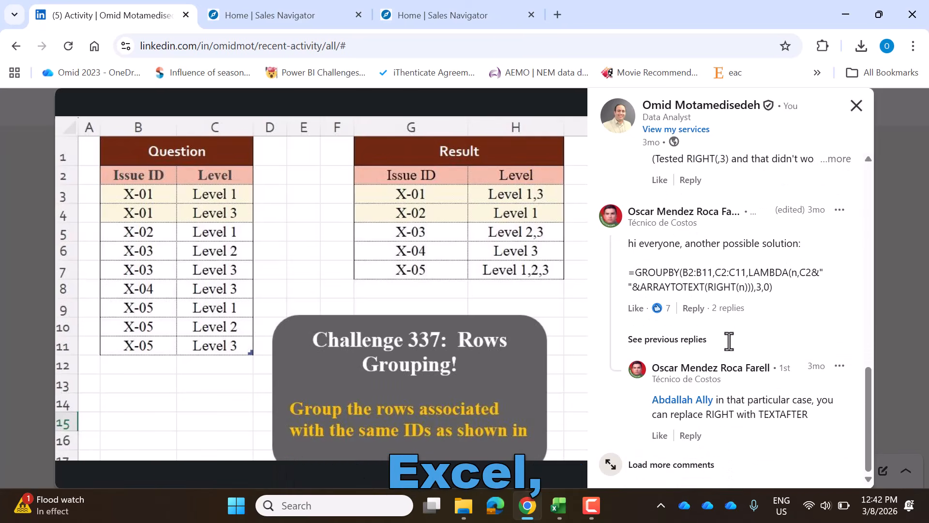
{"action": "left_click", "coordinate": [682, 465]}
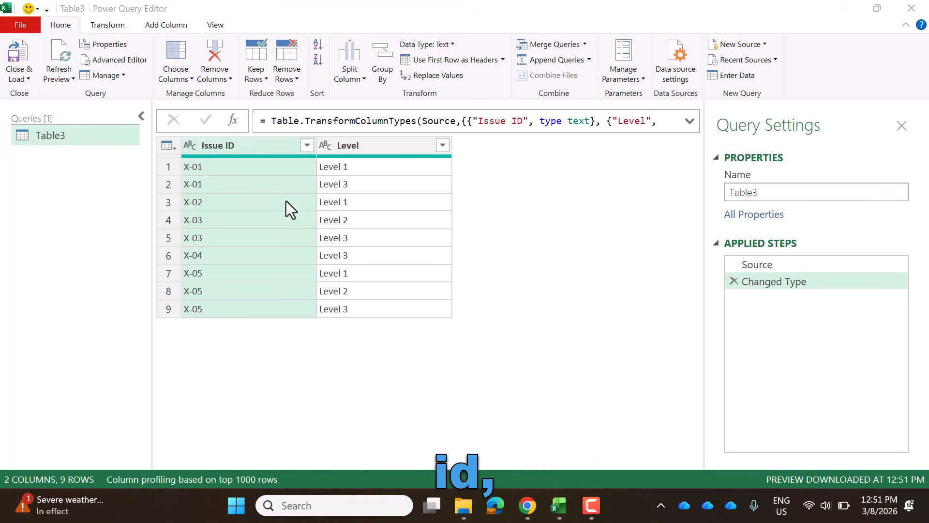
Step: Group the rows by Issue ID with the All Rows operation and preview the first group's nested table
{"action": "right_click", "coordinate": [230, 147]}
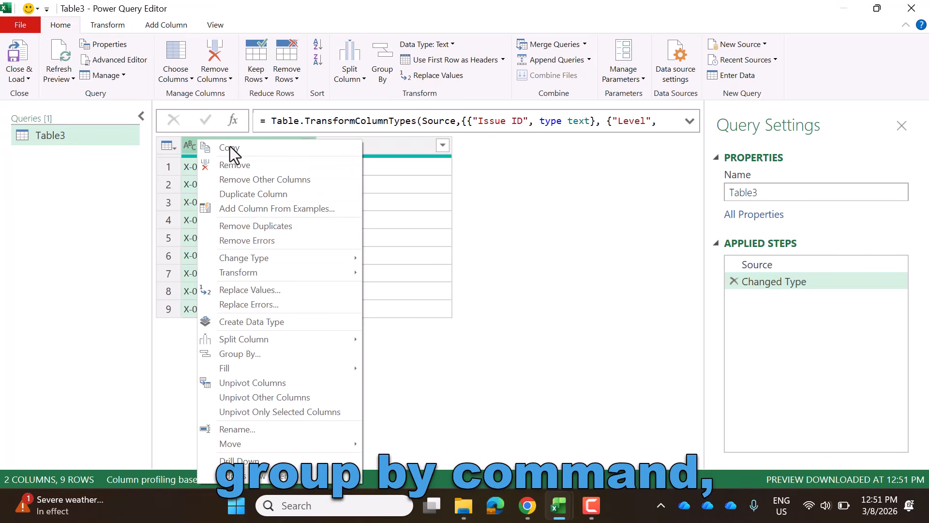
{"action": "left_click", "coordinate": [260, 352]}
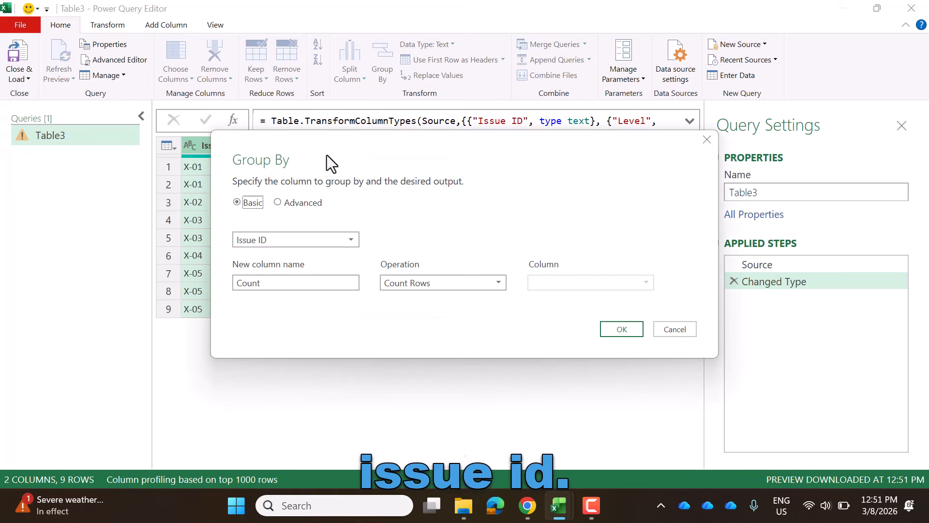
{"action": "left_click_drag", "start_coordinate": [327, 155], "coordinate": [353, 252]}
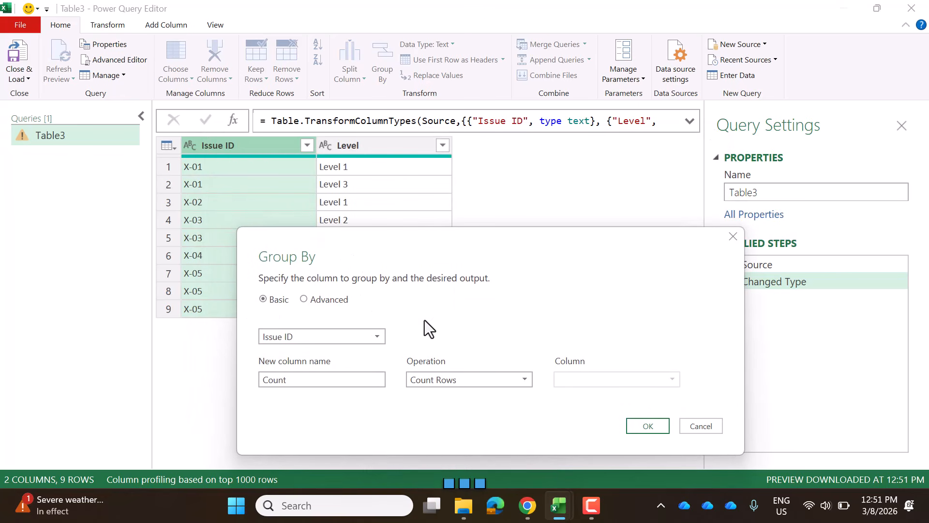
{"action": "left_click", "coordinate": [430, 383]}
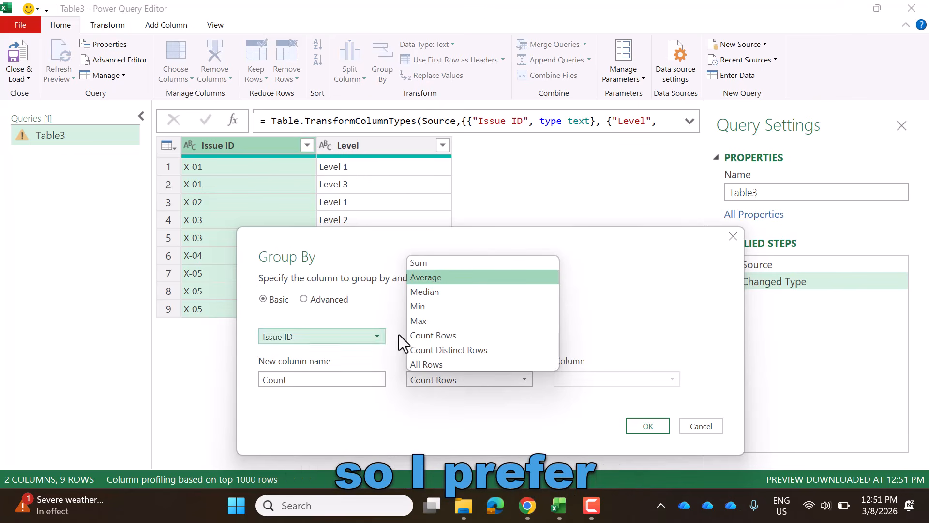
{"action": "left_click", "coordinate": [427, 366]}
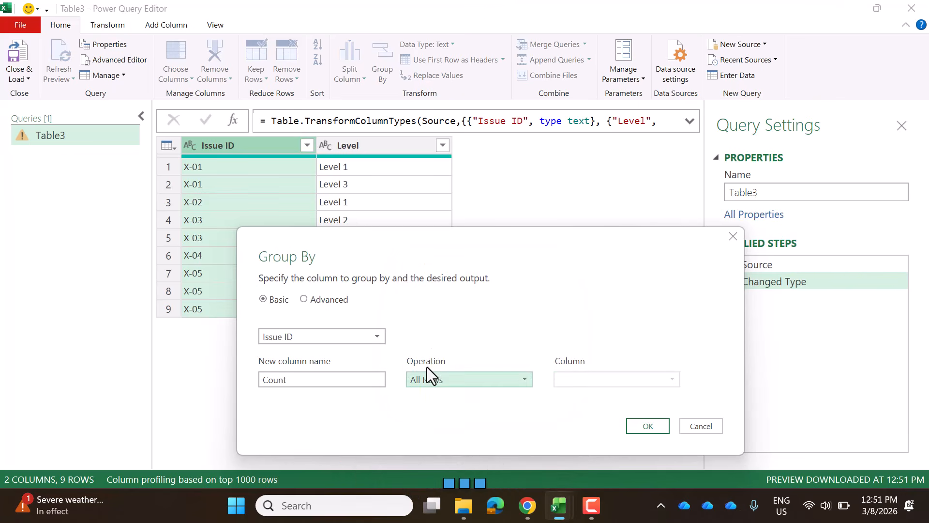
{"action": "left_click", "coordinate": [649, 425]}
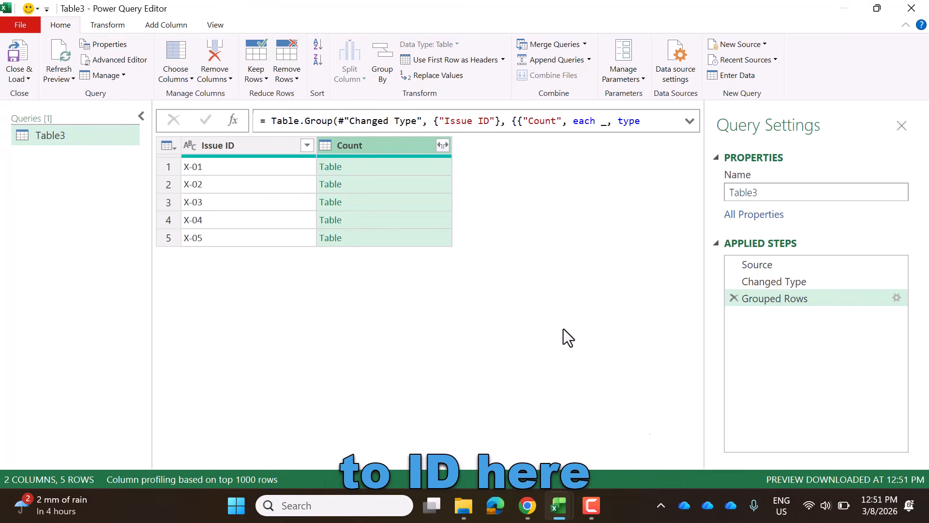
{"action": "left_click", "coordinate": [377, 165]}
{"action": "left_click_drag", "start_coordinate": [317, 372], "coordinate": [327, 294]}
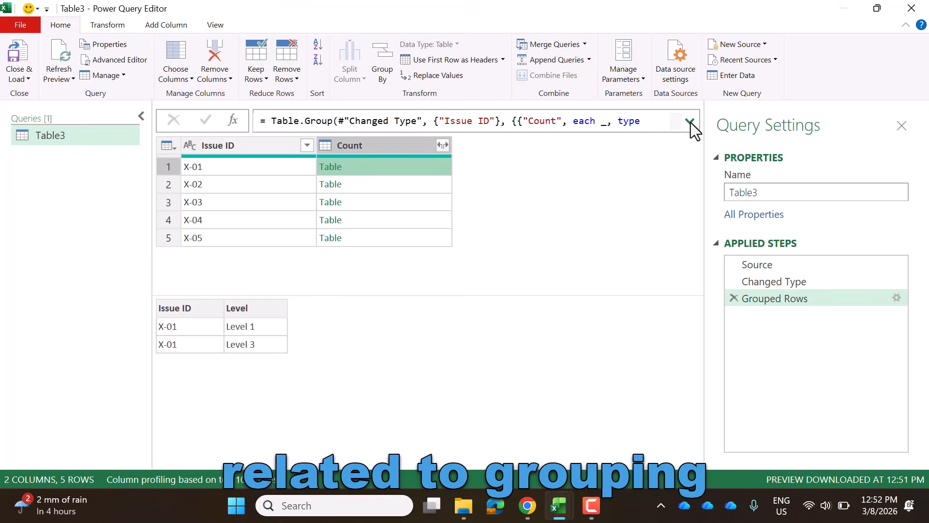
Step: Remove the table type definition from the Table.Group formula, leaving the Count aggregation as each _
{"action": "left_click", "coordinate": [691, 123]}
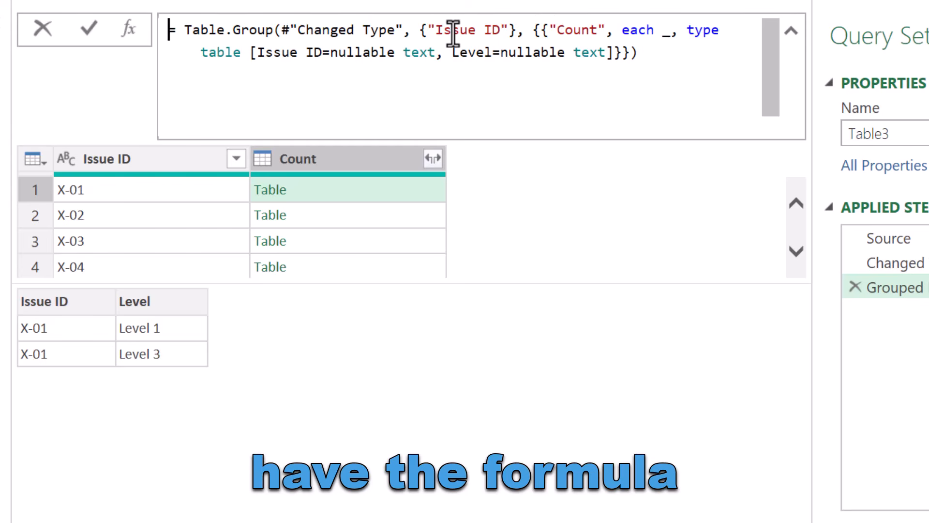
{"action": "left_click_drag", "start_coordinate": [534, 30], "coordinate": [629, 52]}
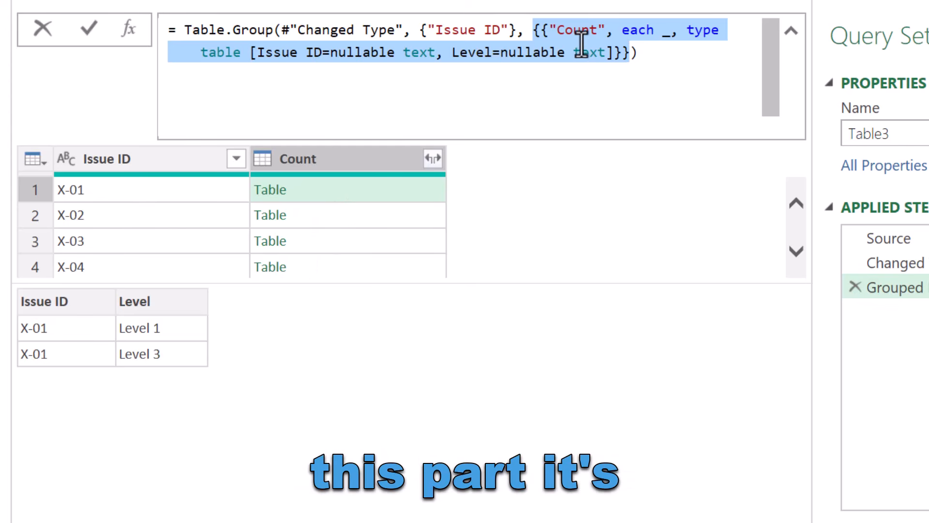
{"action": "left_click", "coordinate": [672, 35]}
{"action": "left_click", "coordinate": [684, 78], "text": "shift"}
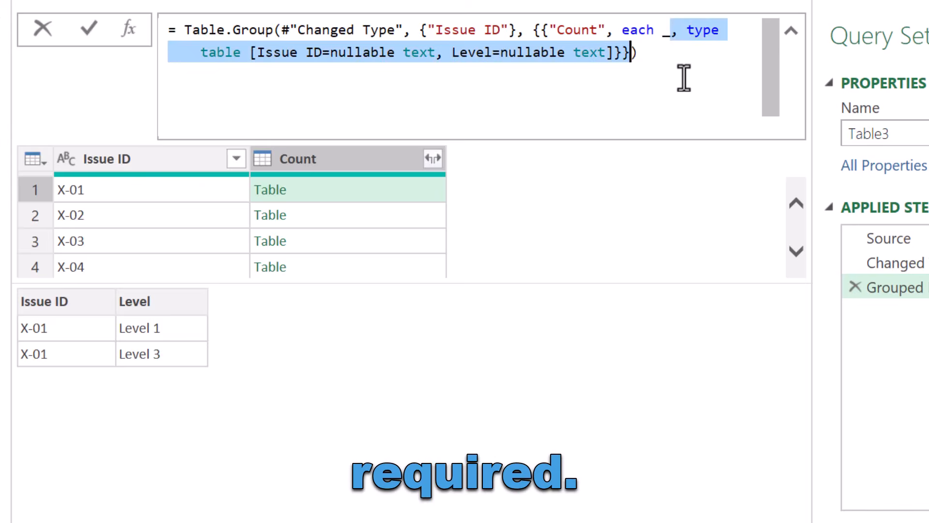
{"action": "key", "text": "shift+Left"}
{"action": "key", "text": "shift+Left"}
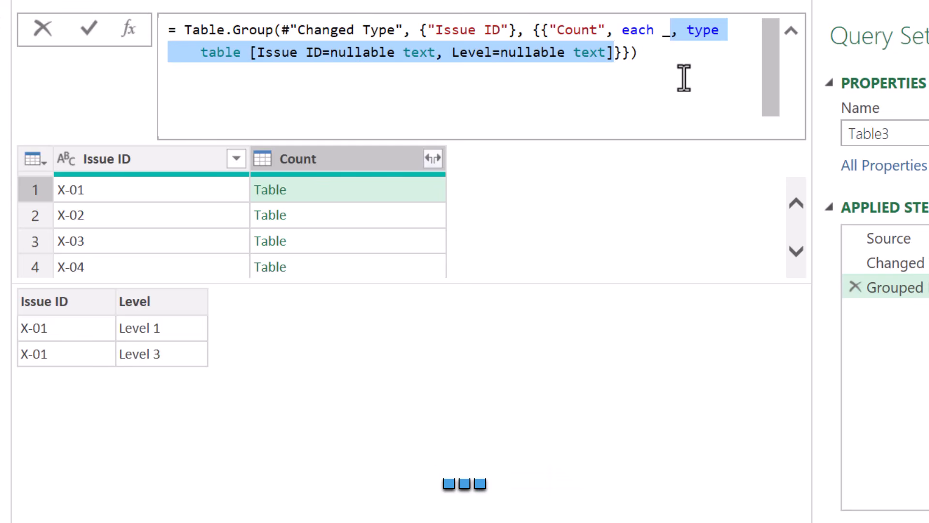
{"action": "key", "text": "Delete"}
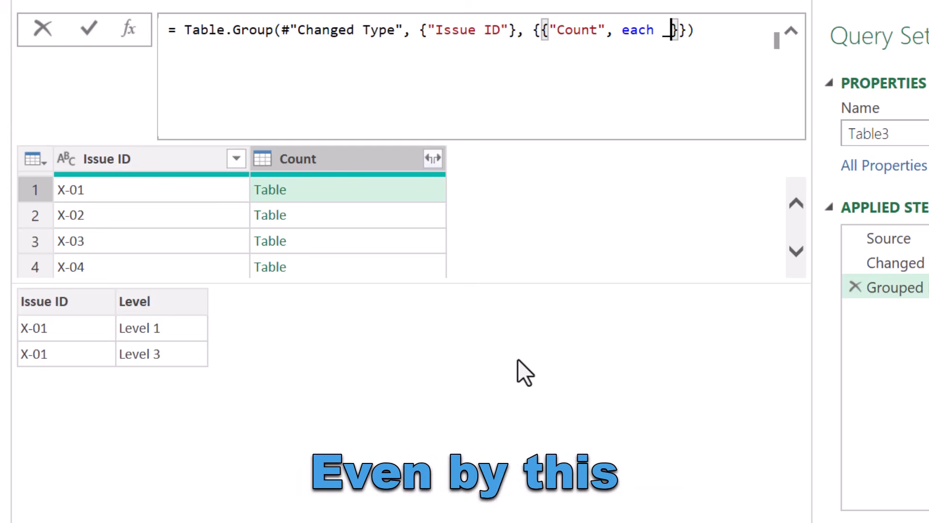
{"action": "key", "text": "Return"}
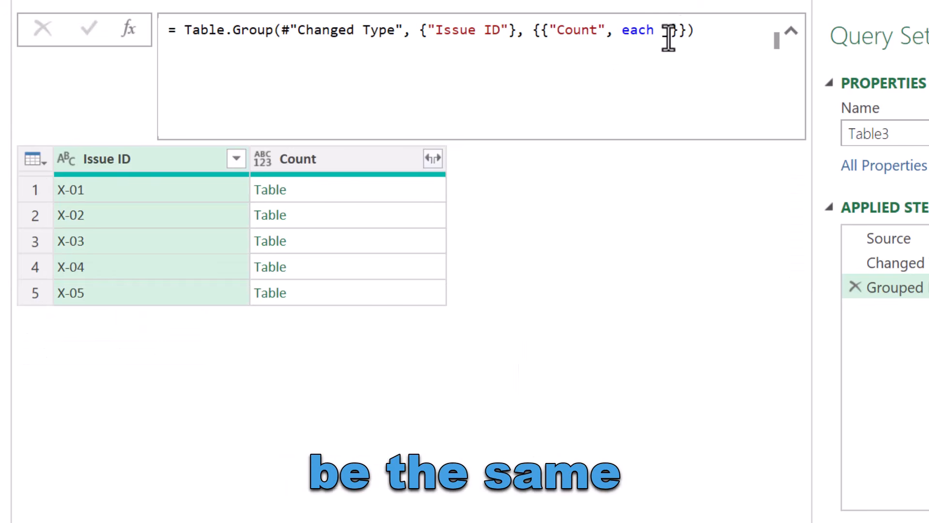
Step: Preview the nested tables for groups X-01 and X-02
{"action": "left_click", "coordinate": [345, 190]}
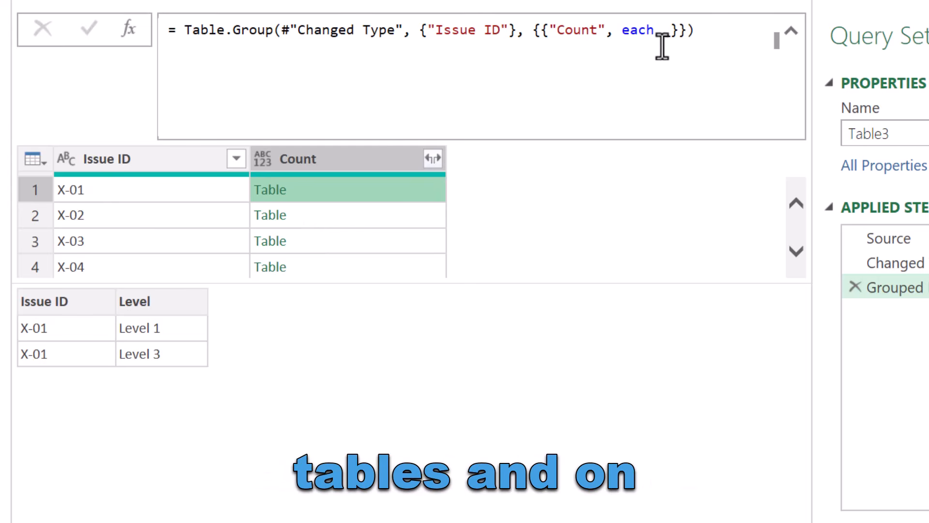
{"action": "left_click", "coordinate": [324, 213]}
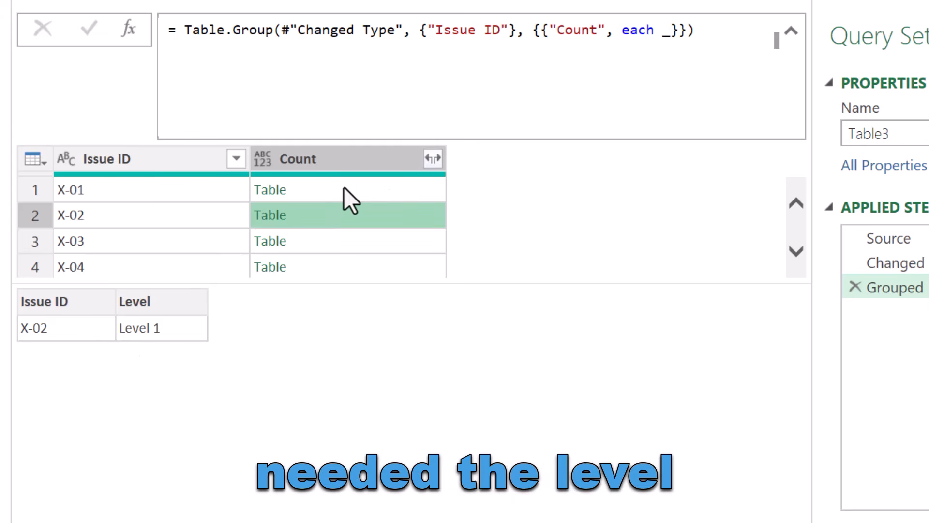
{"action": "left_click", "coordinate": [344, 189]}
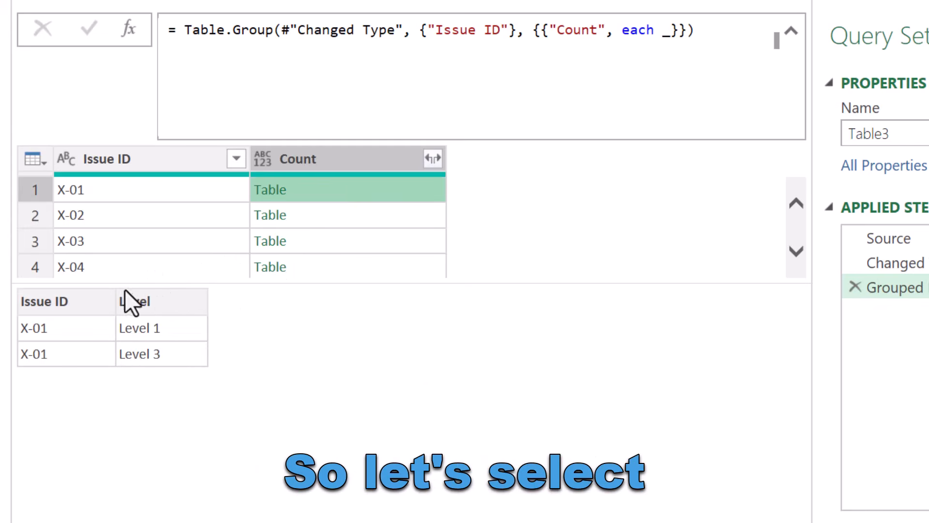
Step: Change the aggregation in the Table.Group formula to each _[Level] to return only the Level column
{"action": "left_click", "coordinate": [672, 41]}
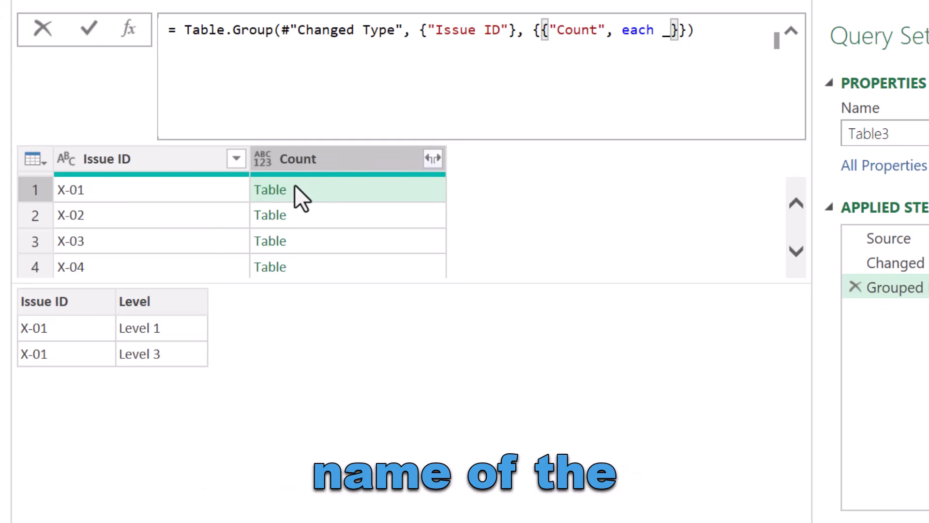
{"action": "type", "text": "[]"}
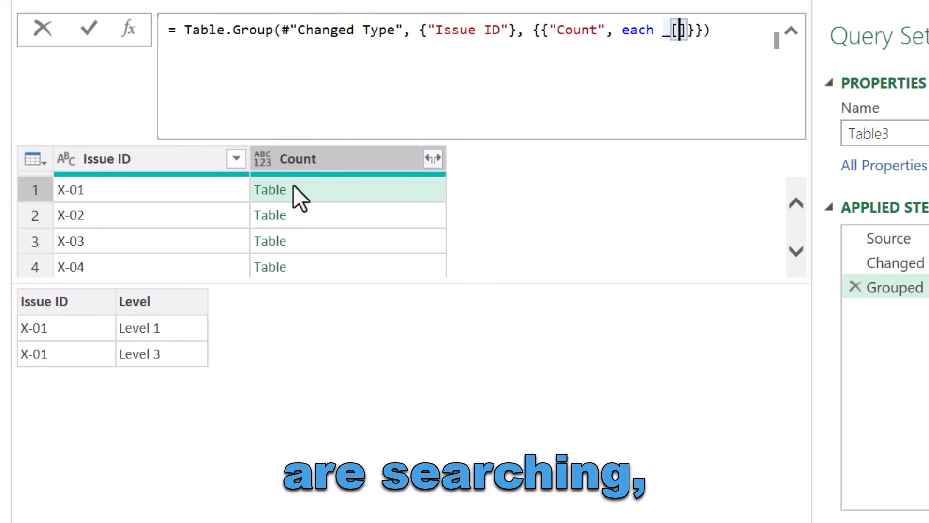
{"action": "type", "text": "Level"}
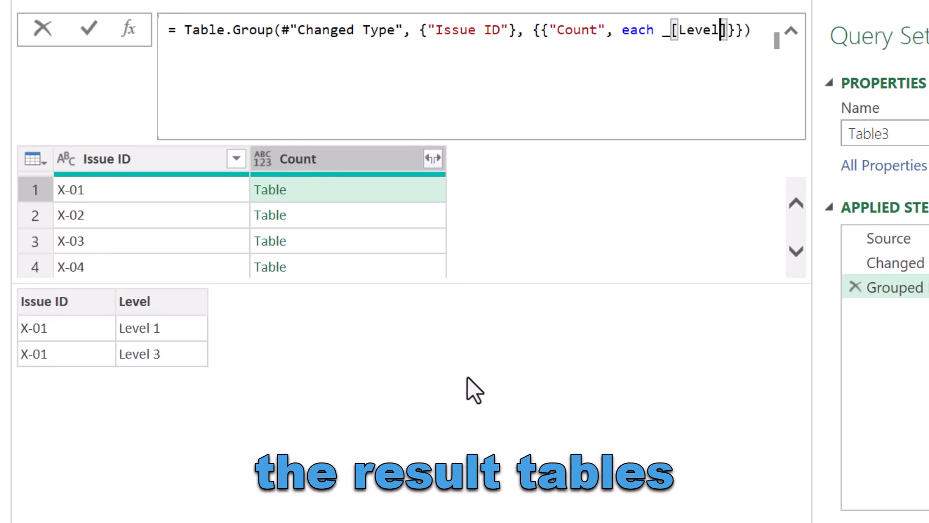
{"action": "key", "text": "Return"}
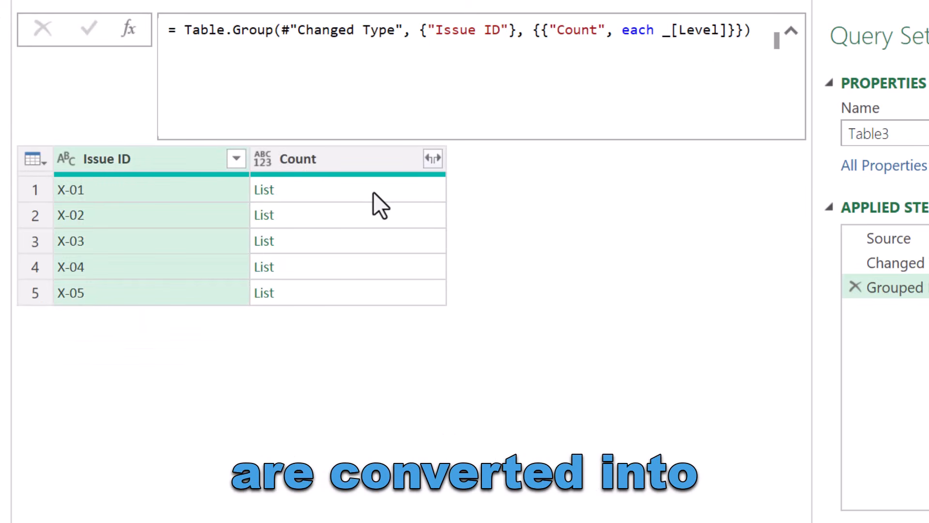
Step: Preview the Level lists of groups X-01 to X-04
{"action": "left_click", "coordinate": [303, 188]}
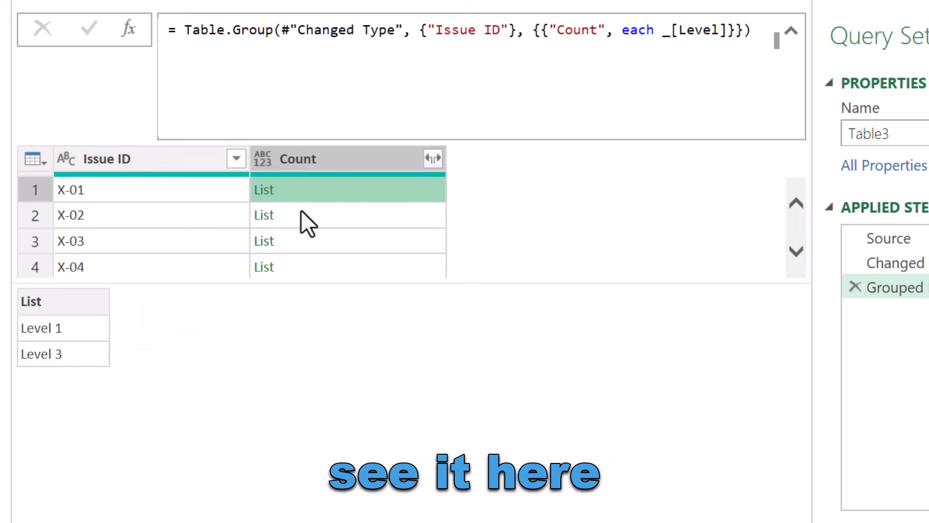
{"action": "left_click", "coordinate": [300, 213]}
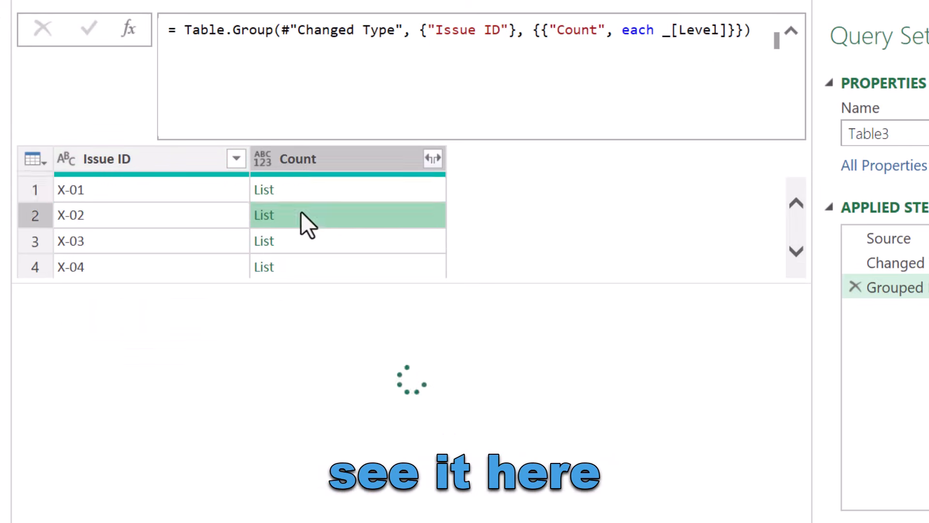
{"action": "left_click", "coordinate": [317, 239]}
{"action": "left_click", "coordinate": [316, 266]}
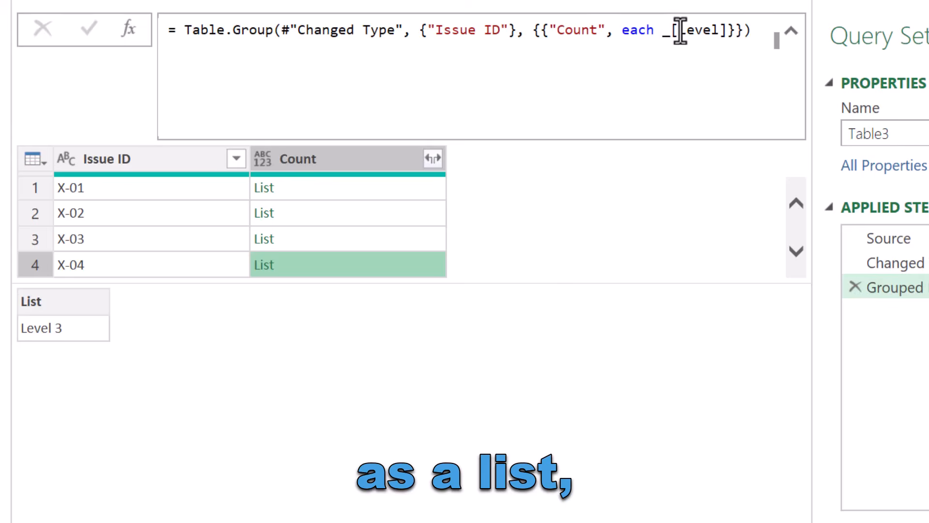
{"action": "left_click", "coordinate": [295, 189]}
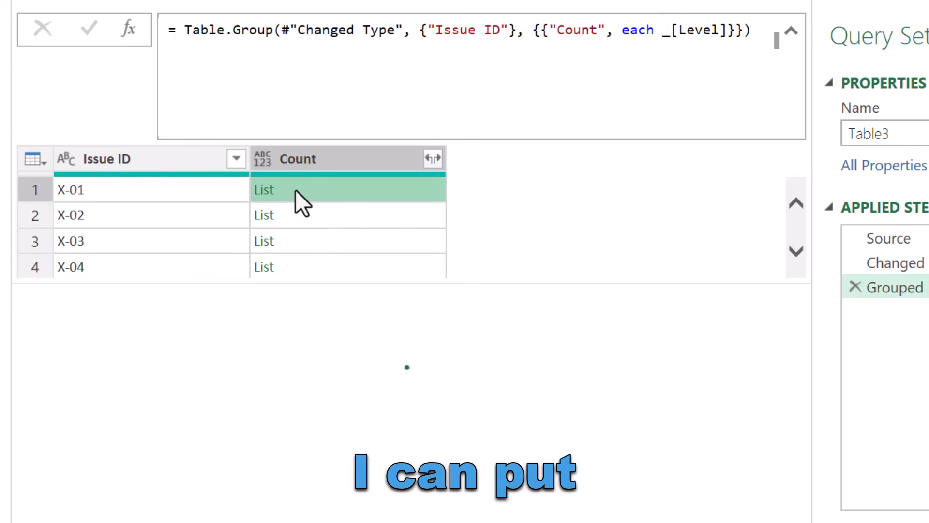
Step: Wrap _[Level] in Text.Combine in the grouping formula to join each group's levels into one text
{"action": "left_click", "coordinate": [728, 34]}
{"action": "type", "text": ")"}
{"action": "key", "text": "Left"}
{"action": "key", "text": "Left"}
{"action": "key", "text": "Left"}
{"action": "key", "text": "Left"}
{"action": "key", "text": "Left"}
{"action": "key", "text": "Left"}
{"action": "key", "text": "Left"}
{"action": "key", "text": "Left"}
{"action": "key", "text": "Left"}
{"action": "type", "text": "("}
{"action": "key", "text": "Left"}
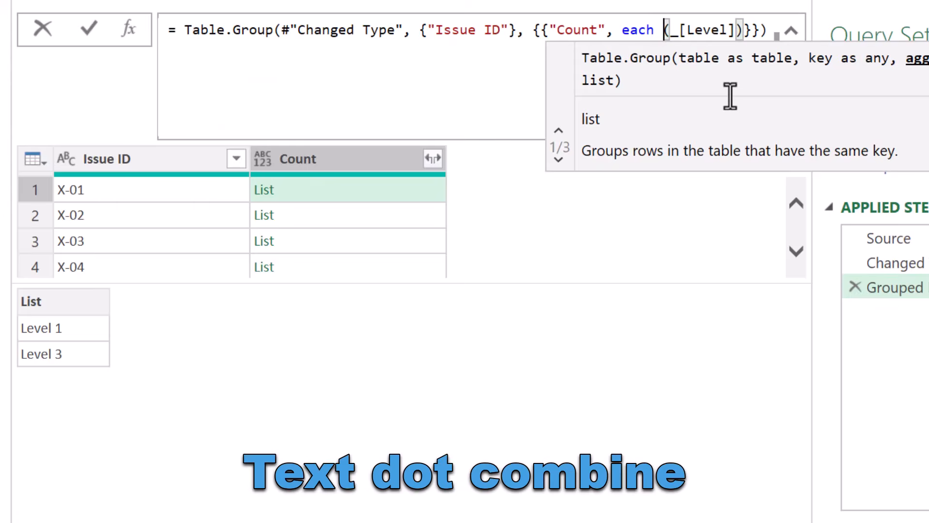
{"action": "type", "text": "textcom"}
{"action": "key", "text": "Tab"}
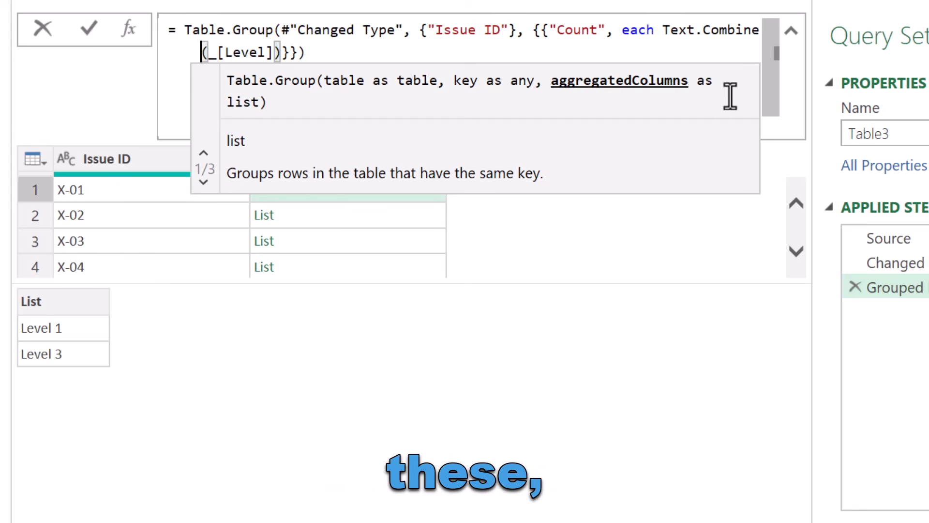
{"action": "left_click", "coordinate": [556, 314]}
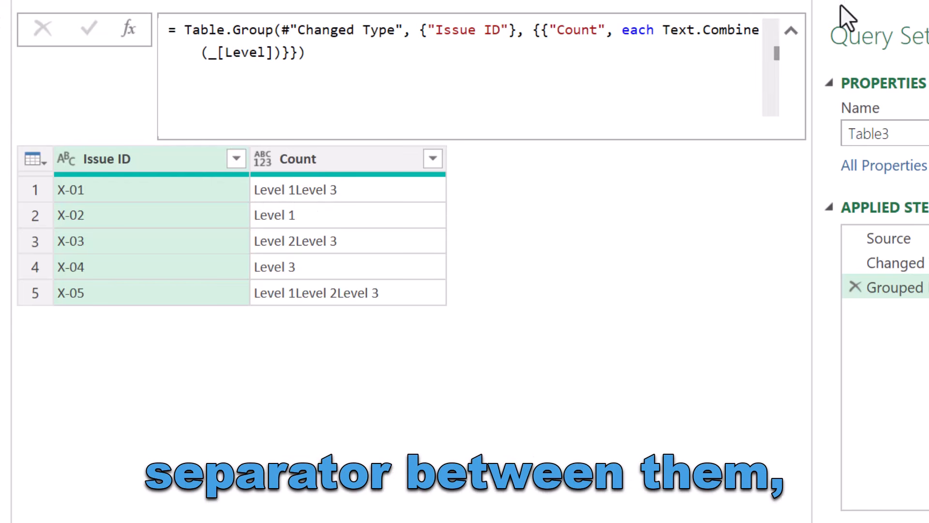
Step: Add ", " as the separator argument of Text.Combine in the grouping formula
{"action": "left_click", "coordinate": [275, 51]}
{"action": "type", "text": ",\","}
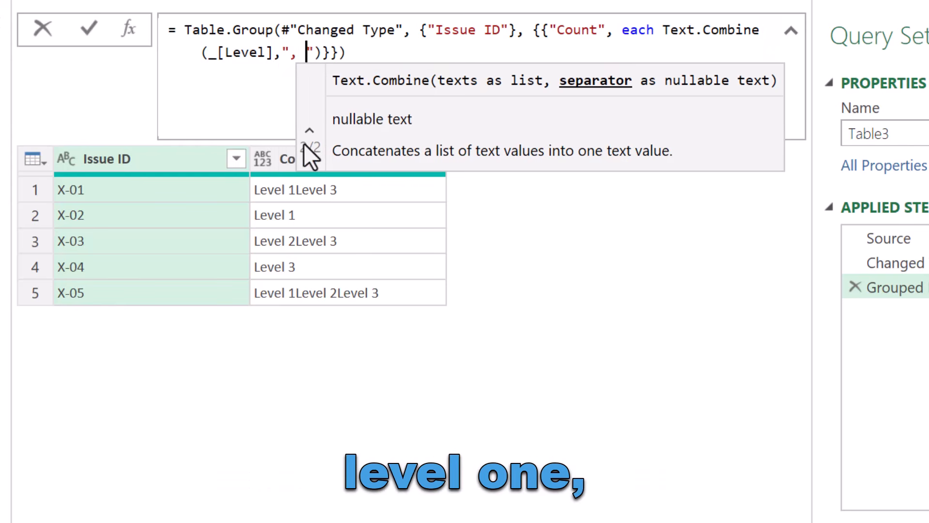
{"action": "key", "text": "Return"}
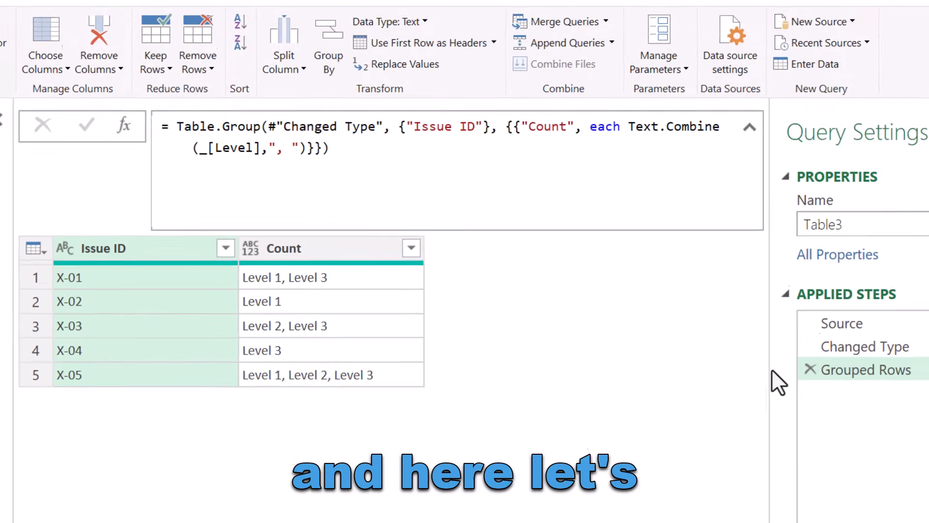
Step: Insert a Replace Values step after Changed Type that replaces "Level " with nothing in the Level column
{"action": "left_click", "coordinate": [873, 379]}
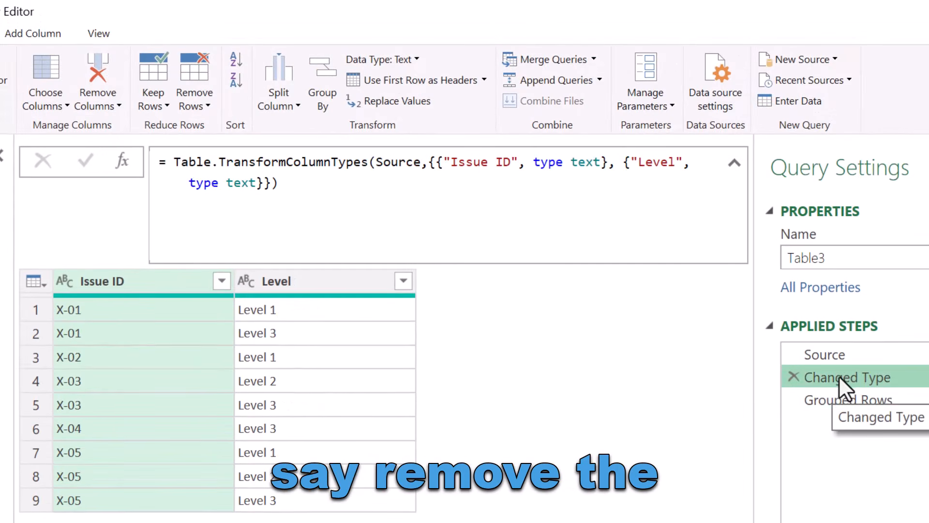
{"action": "left_click", "coordinate": [307, 283]}
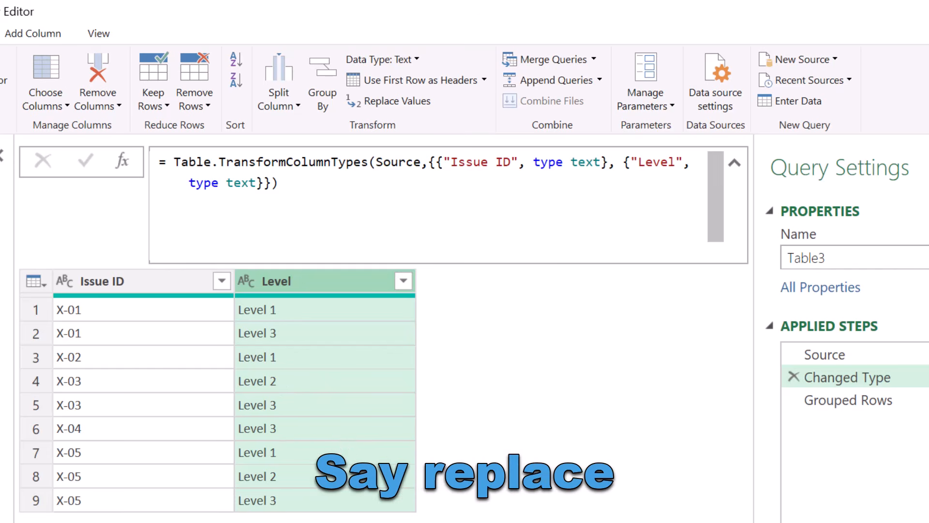
{"action": "left_click", "coordinate": [389, 99]}
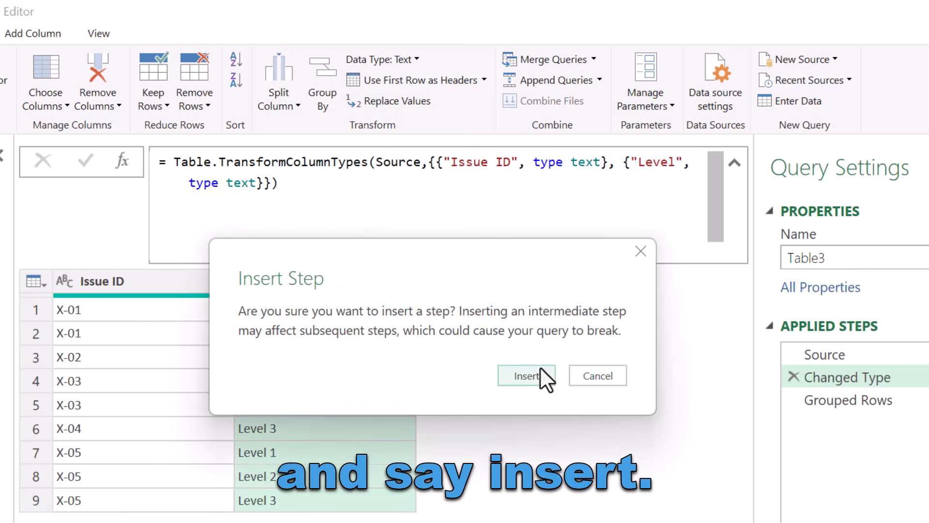
{"action": "left_click", "coordinate": [543, 376]}
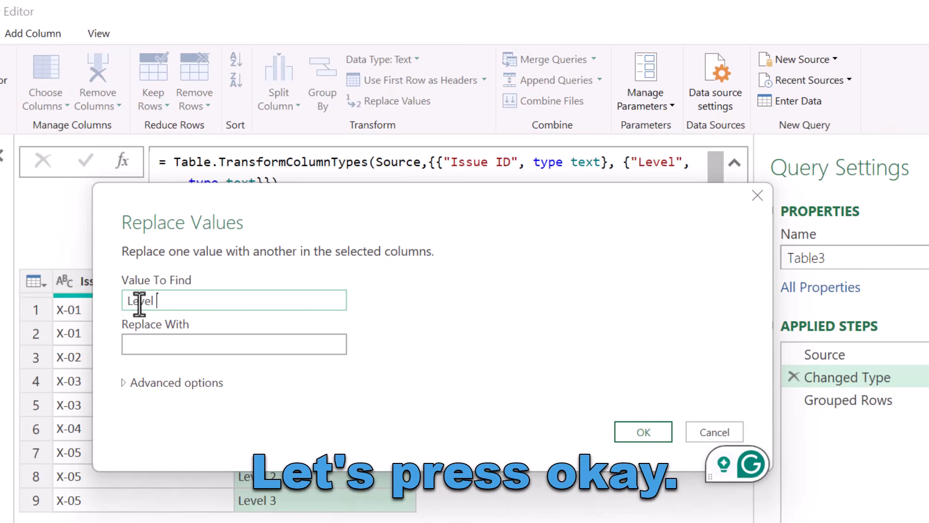
{"action": "left_click", "coordinate": [646, 434]}
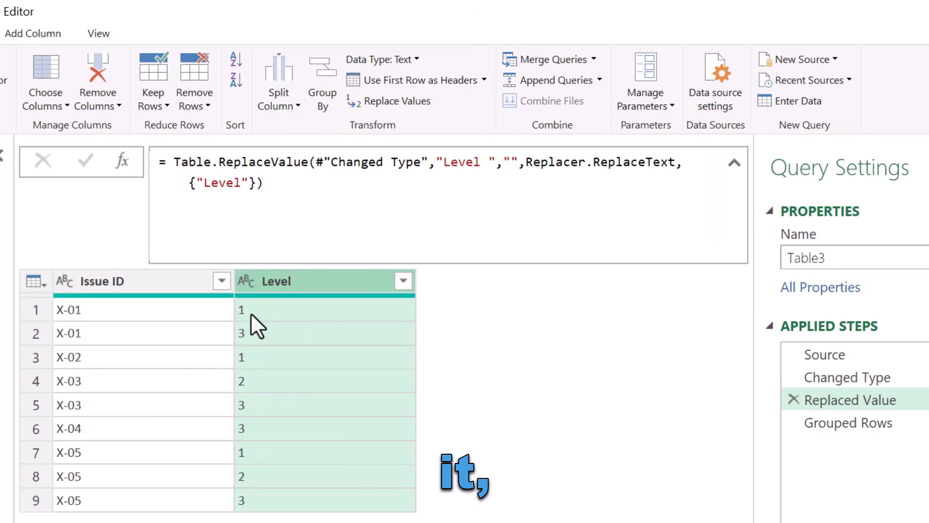
Step: Prefix Text.Combine in the Grouped Rows formula with "Level "& so each combined text starts with the word Level
{"action": "left_click", "coordinate": [869, 419]}
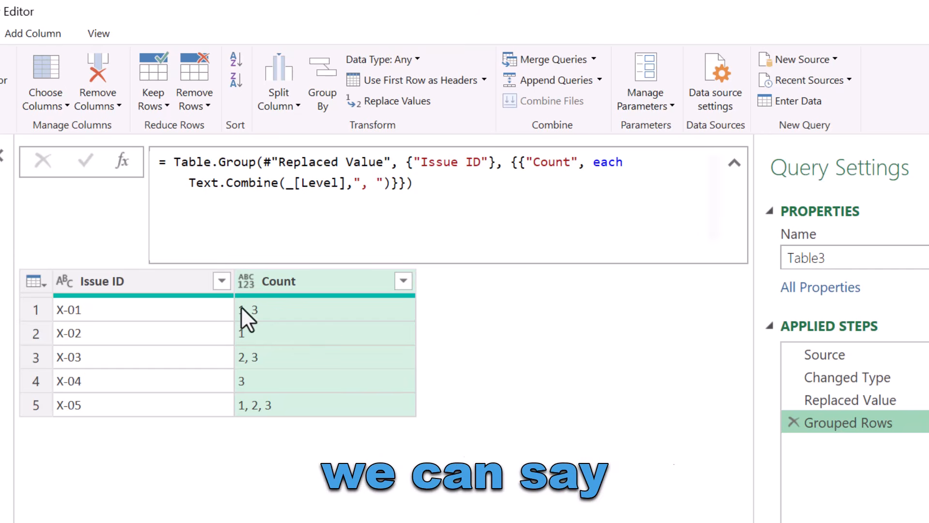
{"action": "left_click", "coordinate": [191, 187]}
{"action": "type", "text": "\"Le"}
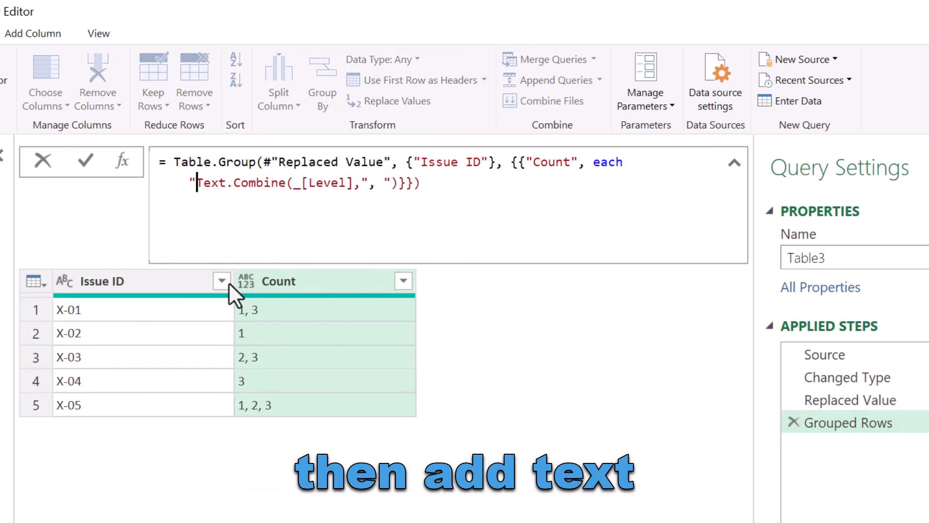
{"action": "type", "text": "vel\"&"}
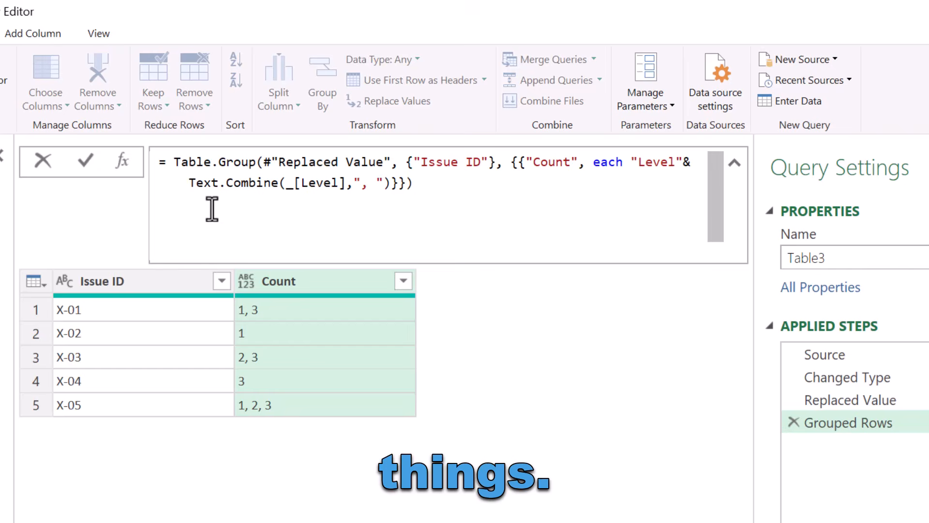
{"action": "left_click", "coordinate": [676, 166]}
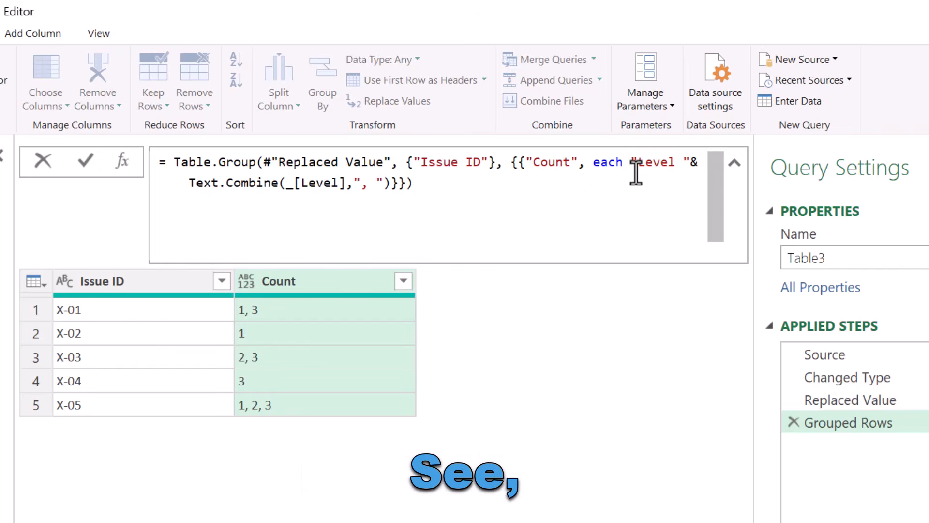
{"action": "key", "text": "Return"}
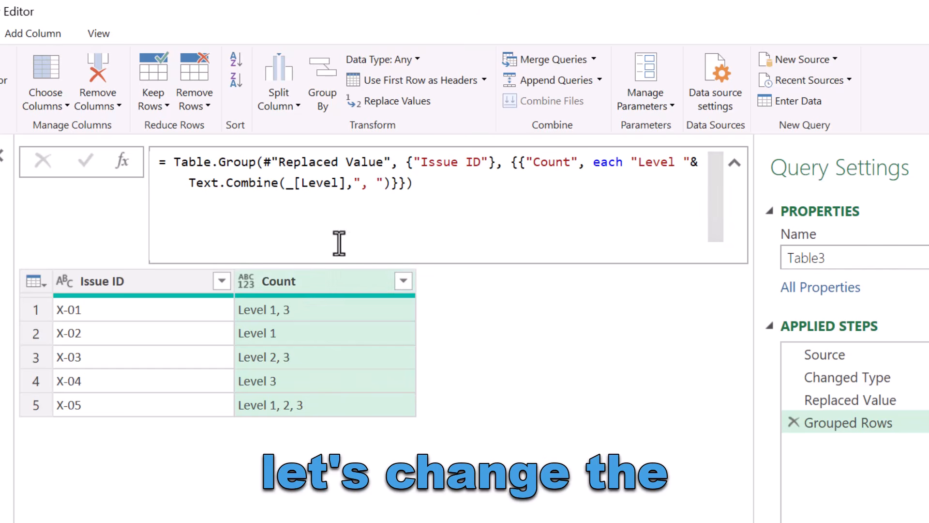
Step: Rename the aggregated Count column to Levels within the Table.Group formula
{"action": "double_click", "coordinate": [549, 163]}
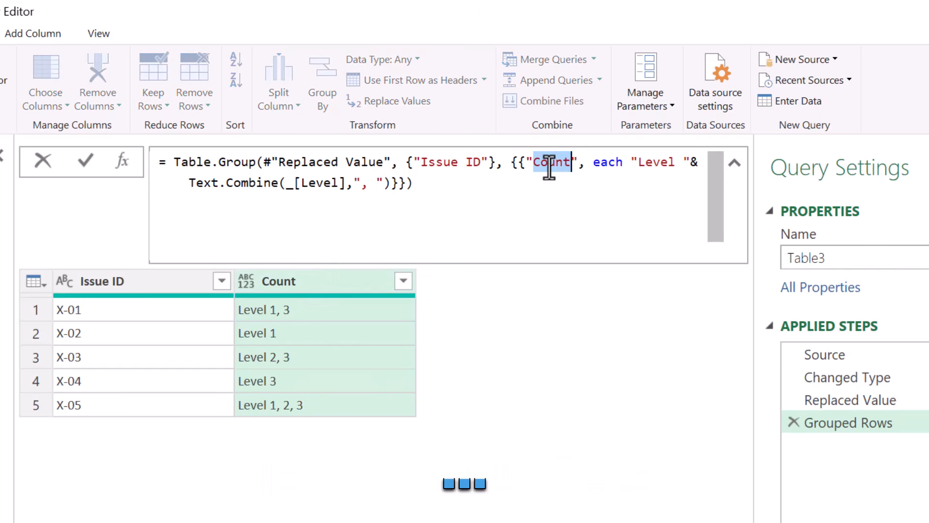
{"action": "type", "text": "Levels"}
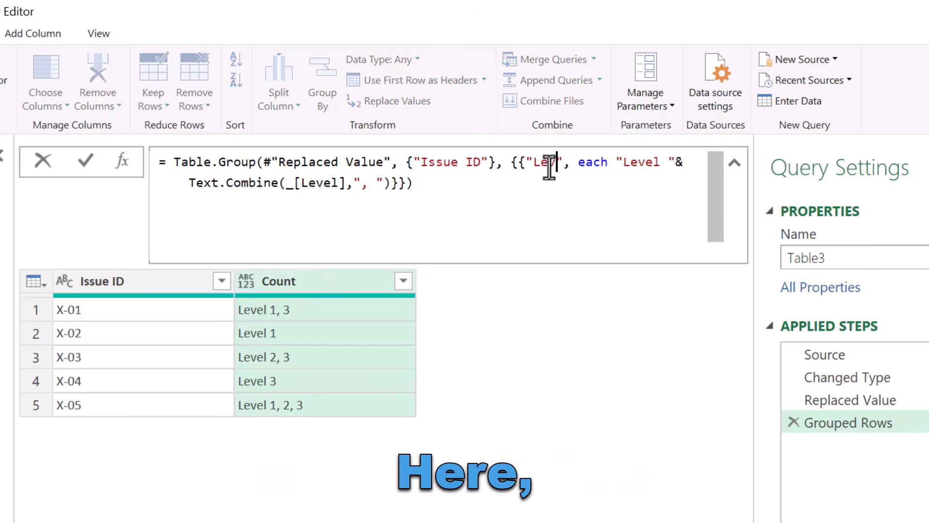
{"action": "key", "text": "Return"}
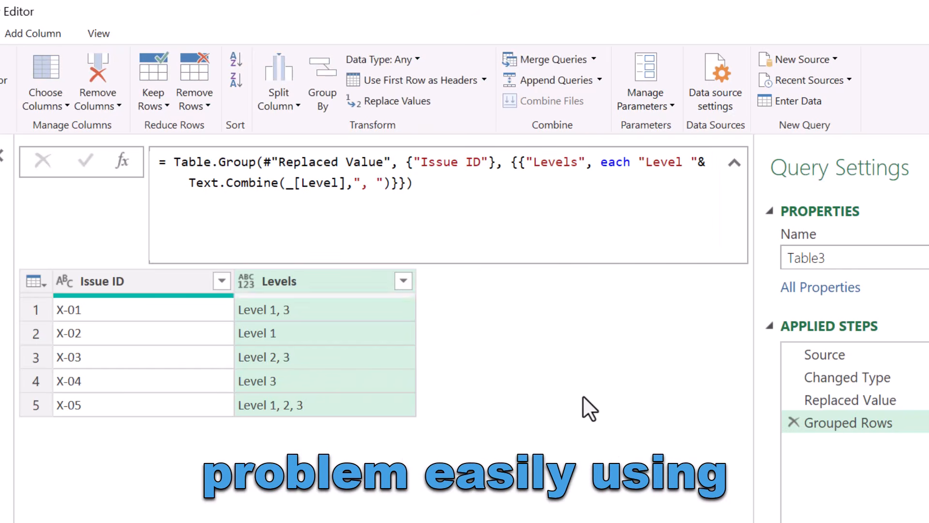